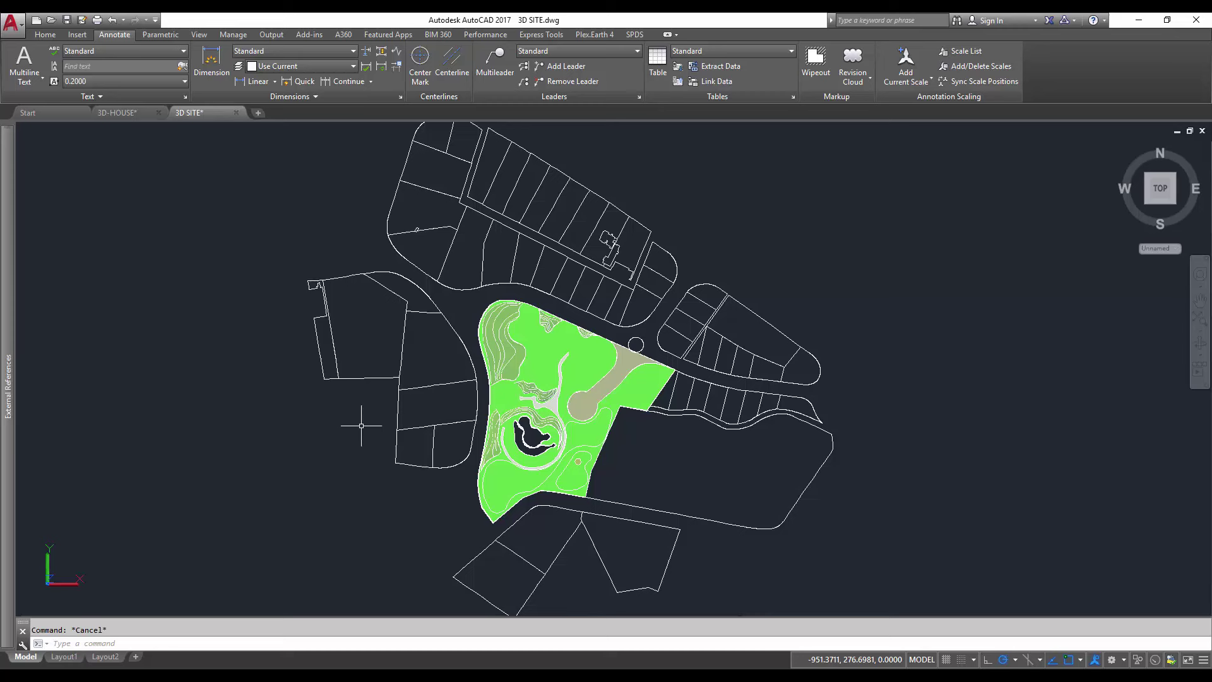
left_click(345, 430)
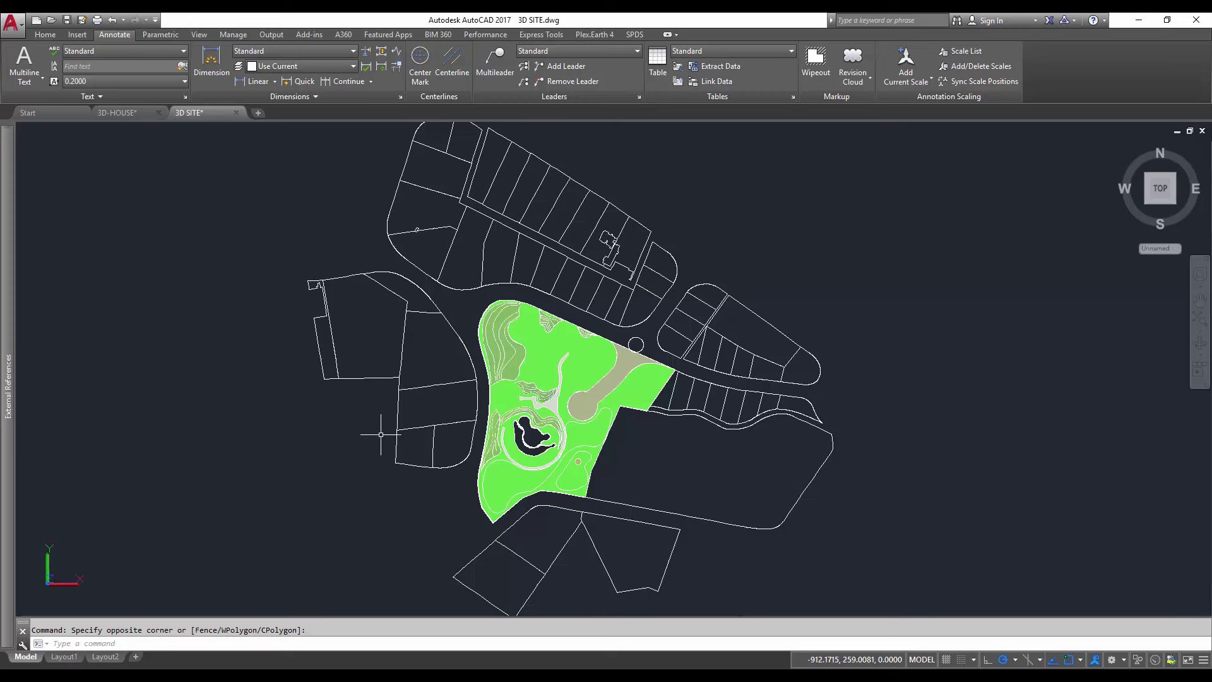
key("Escape")
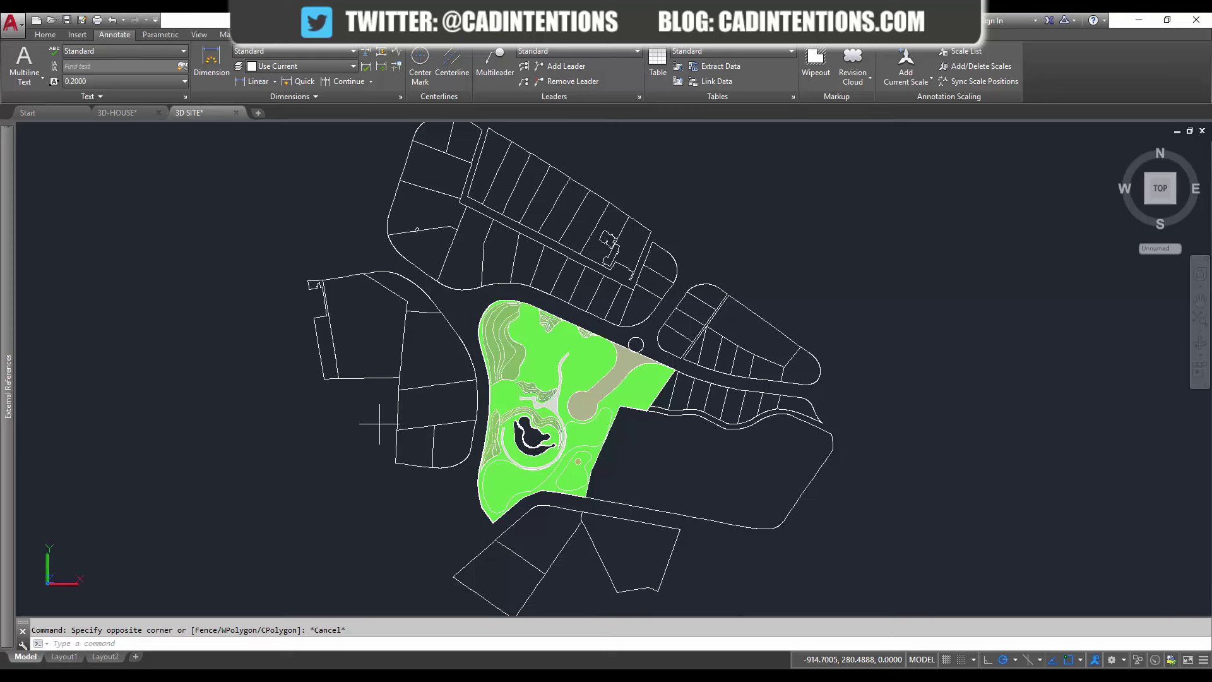
left_click(366, 426)
left_click(356, 431)
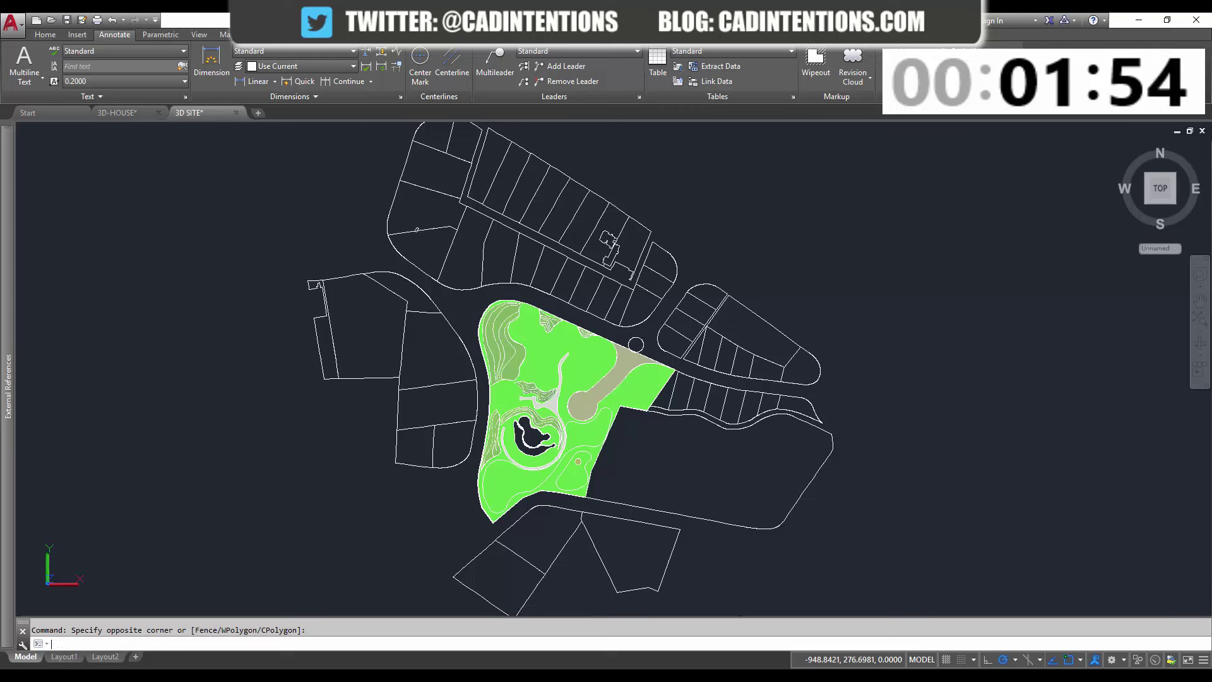
Step: Zoom to the drawing extents and return to a close view of the green park area in the site plan
type("z")
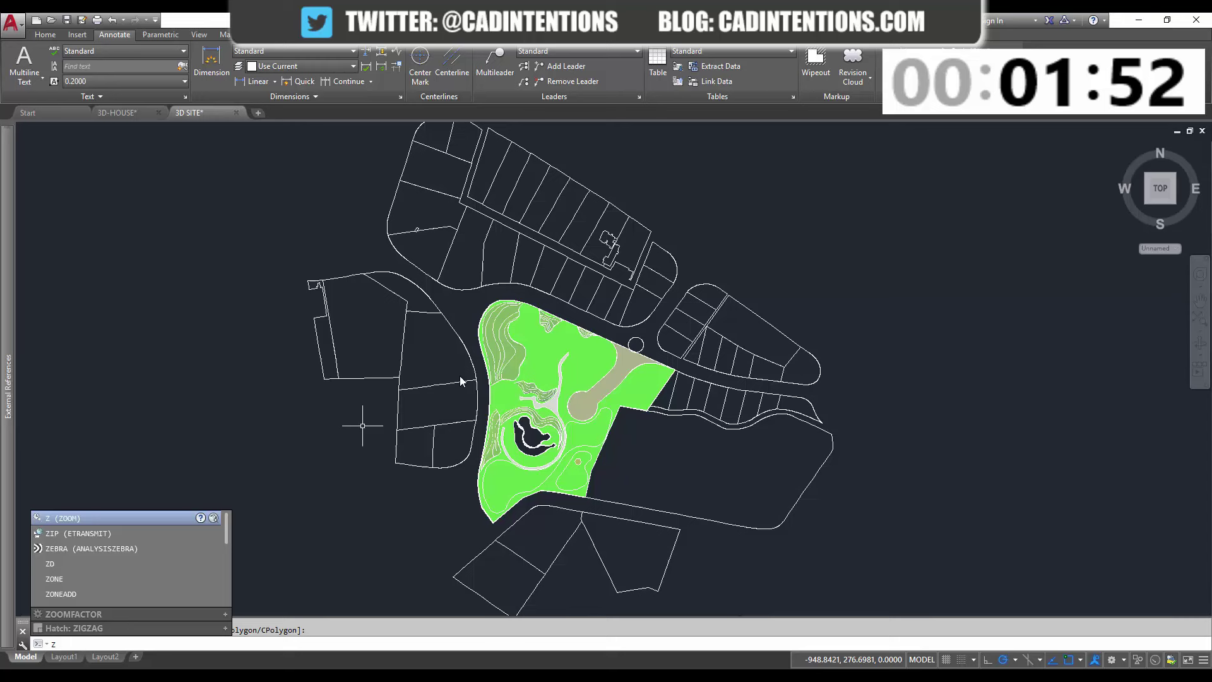
key("Return")
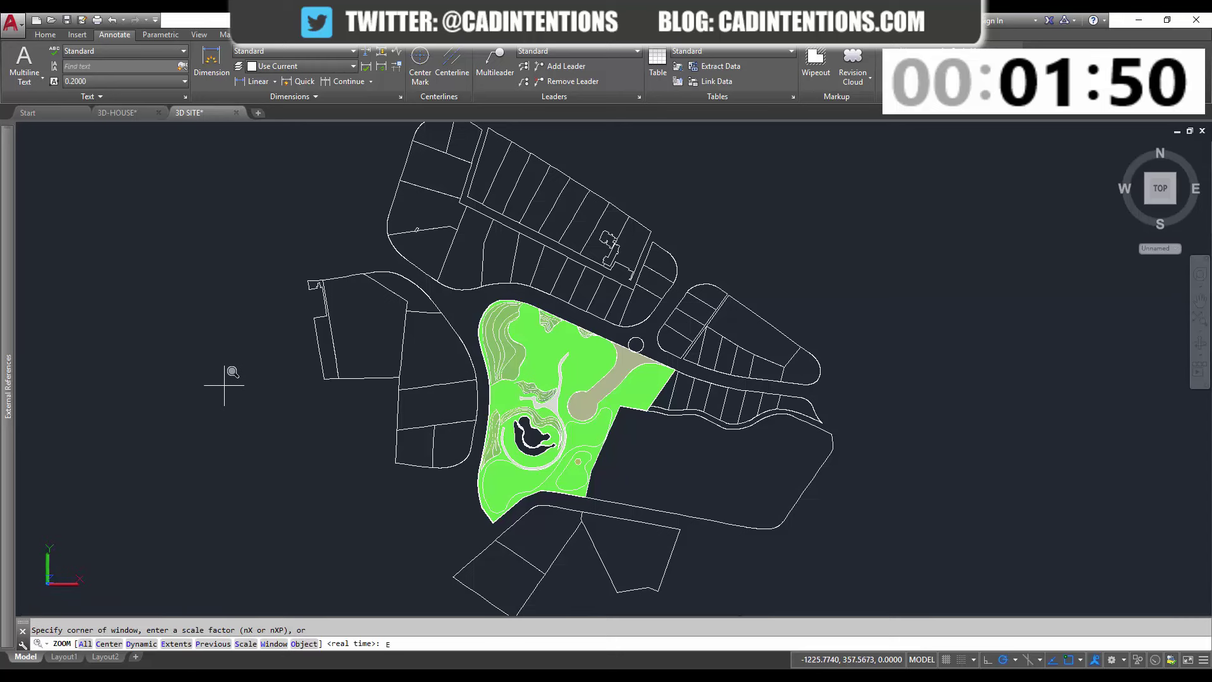
type("E")
key("Return")
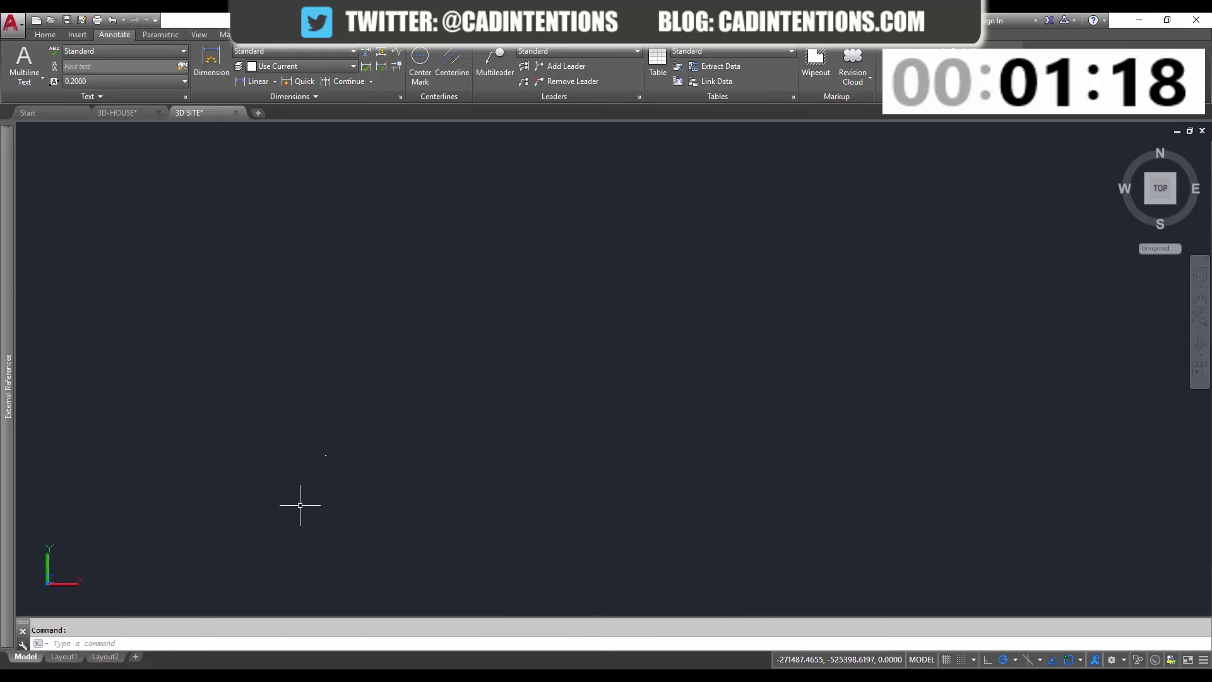
scroll(298, 502, "up", 12)
middle_click_drag(366, 255, 398, 373)
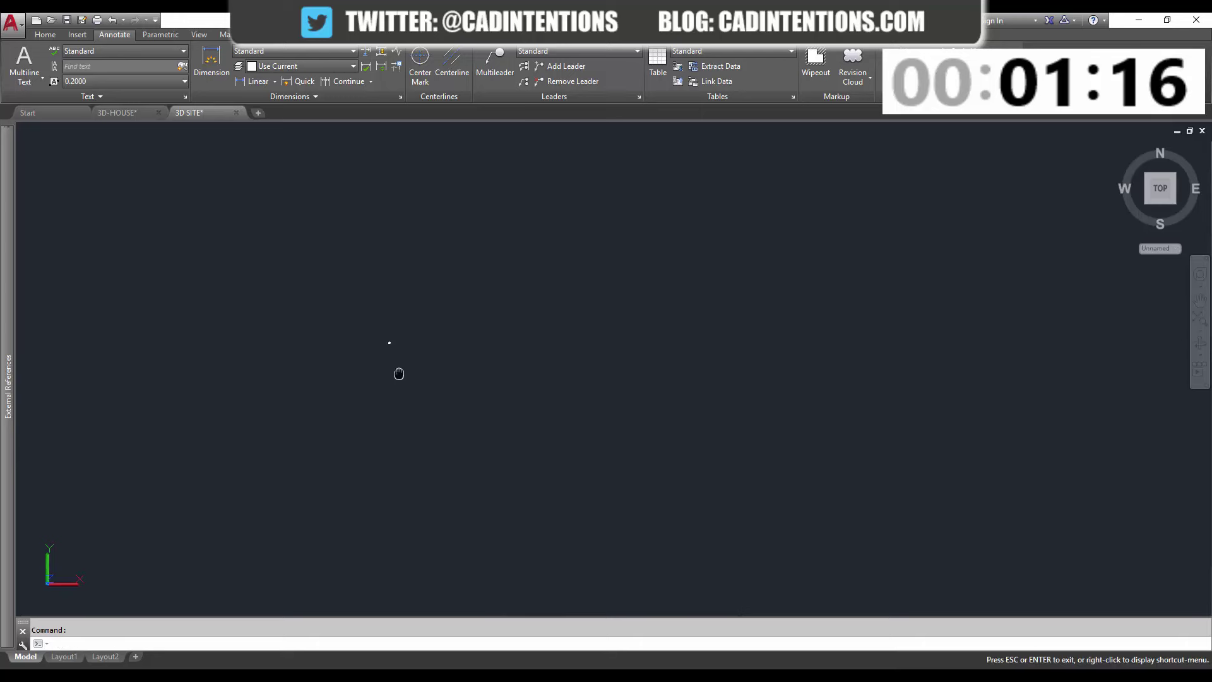
scroll(416, 332, "up", 8)
scroll(408, 337, "up", 11)
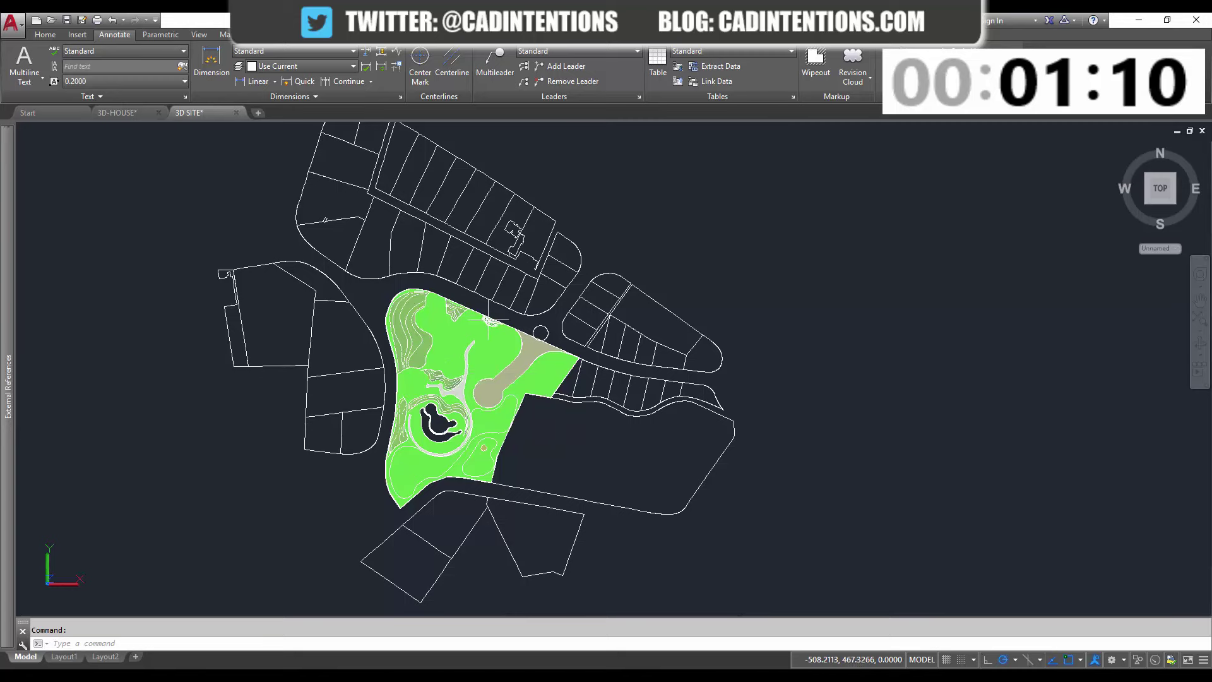
middle_click_drag(486, 344, 503, 344)
scroll(503, 344, "up", 2)
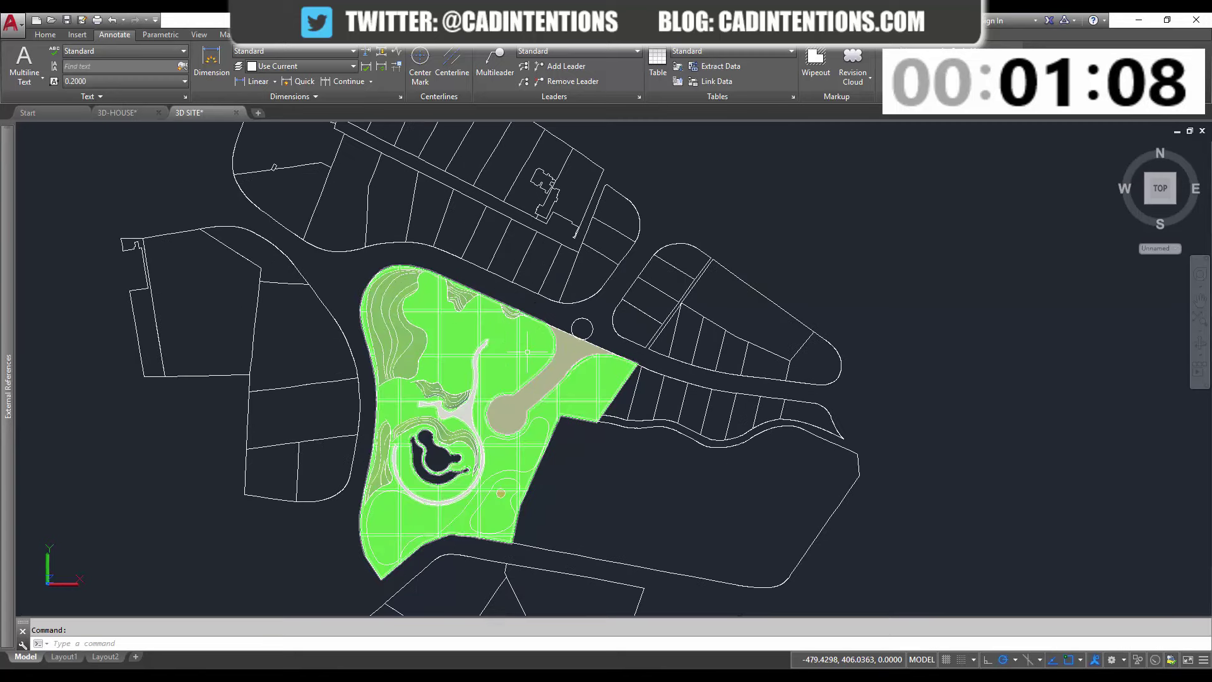
Step: Zoom to the drawing extents again to look for stray objects far away from the site plan
type("z")
key("Return")
type("e")
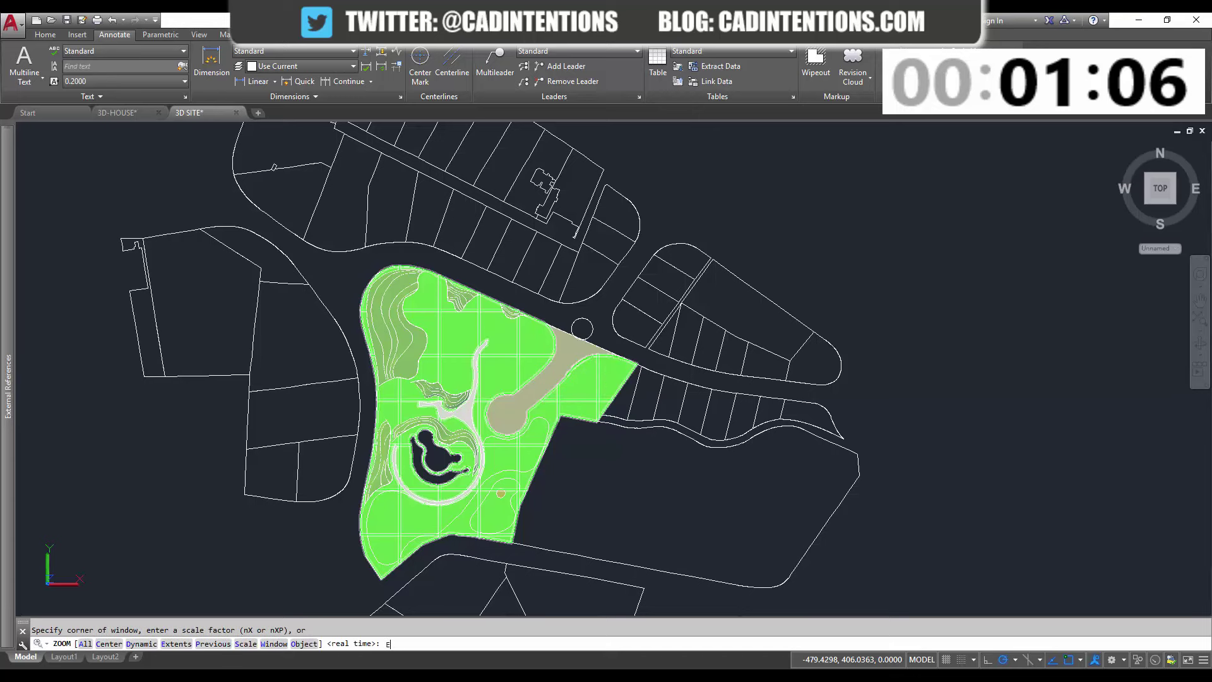
key("Return")
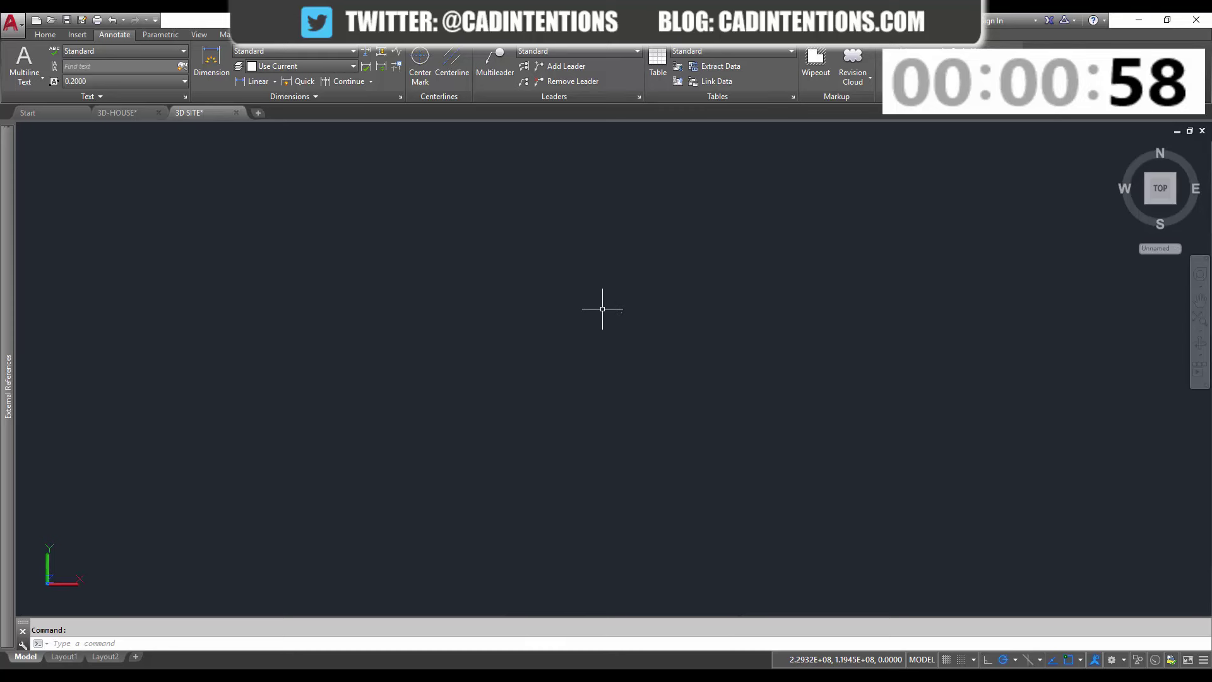
type("z")
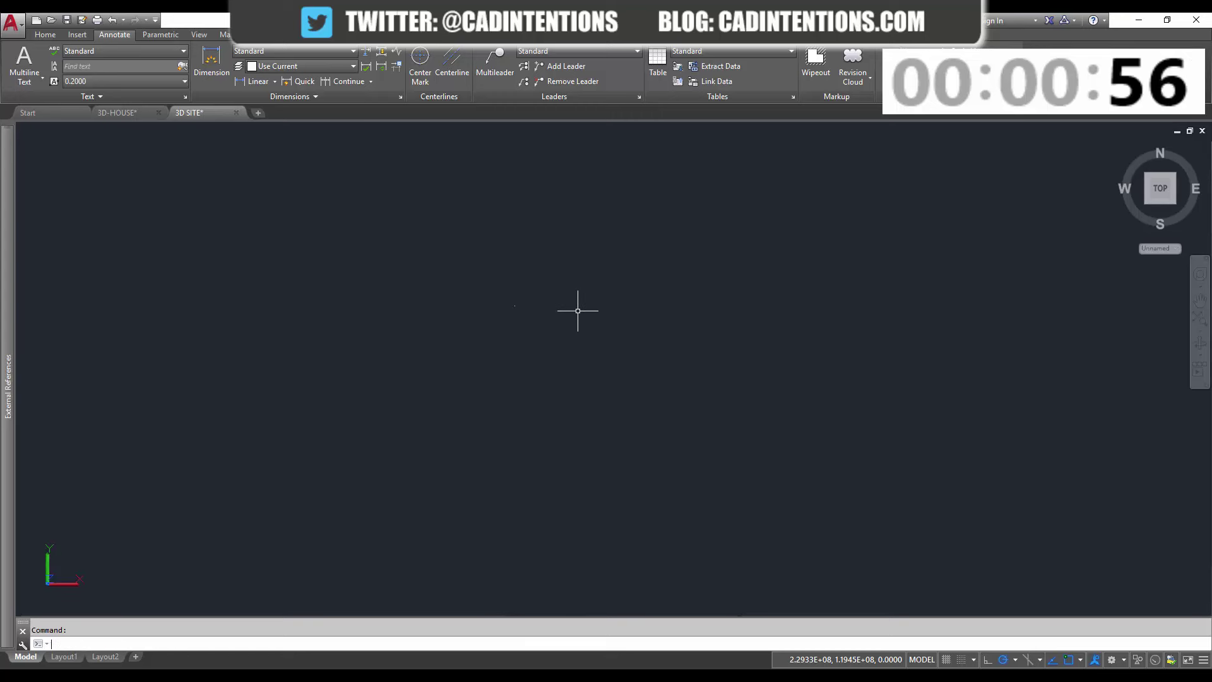
key("Return")
type("e")
key("Return")
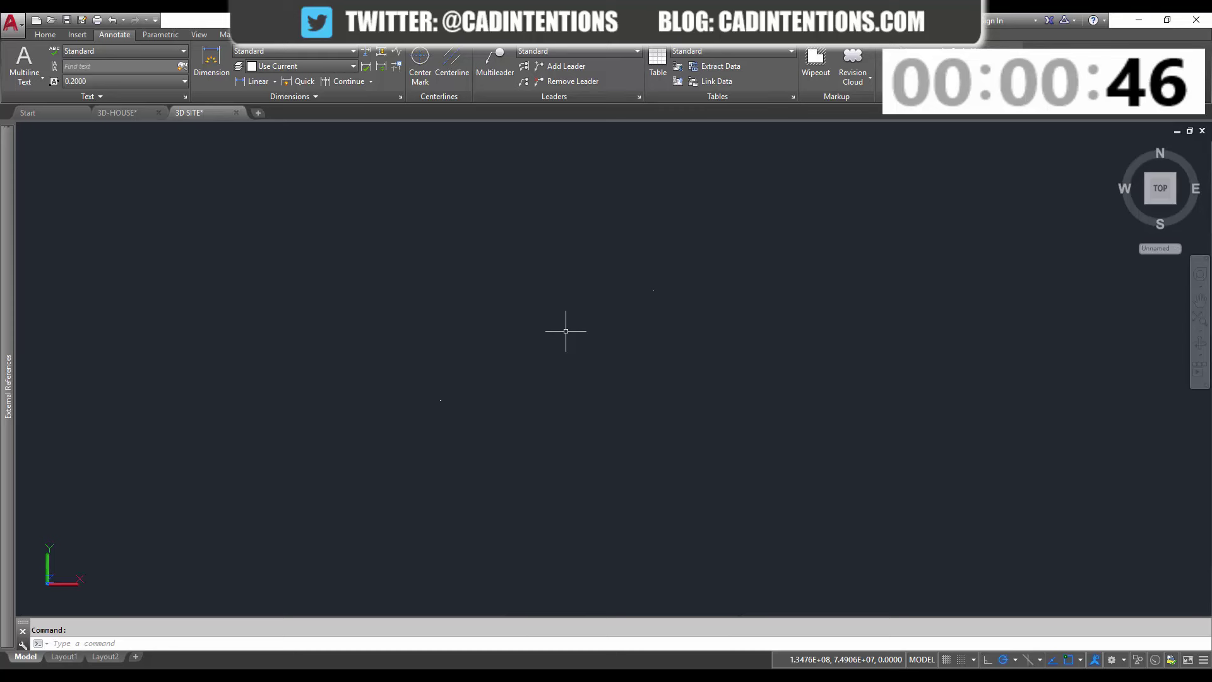
Step: Select all objects in the drawing with the SELECT command to reveal their grips, and clear the selection after checking them
type("SE;")
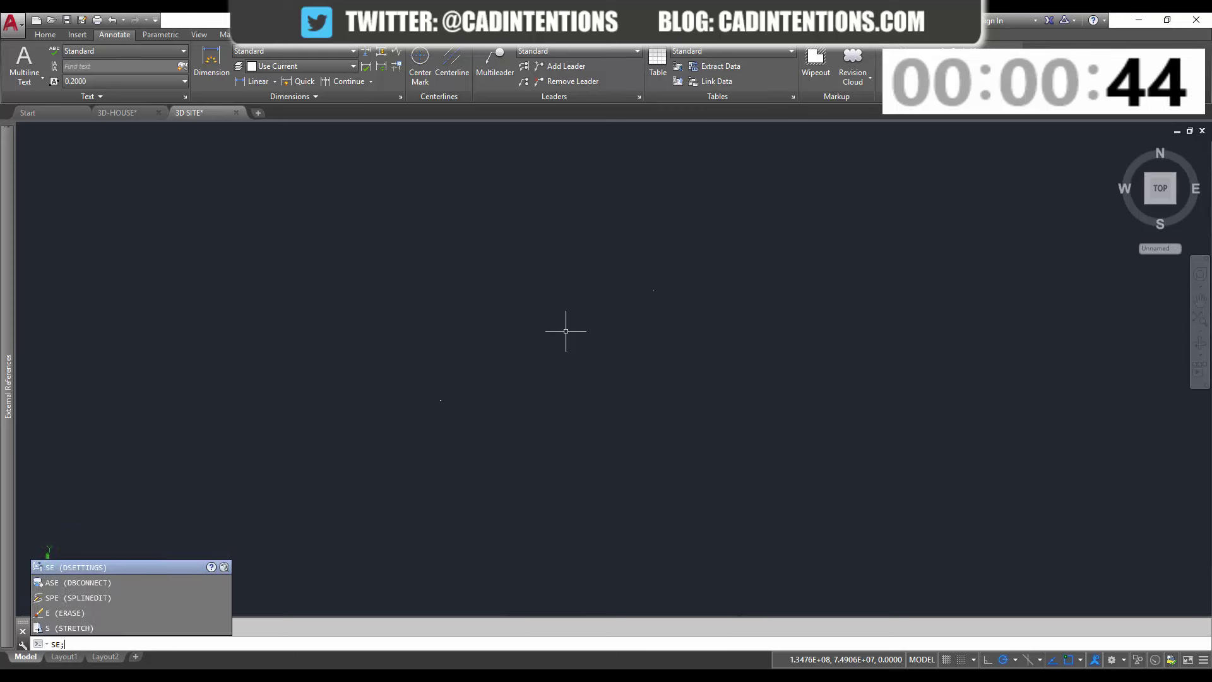
key("Return")
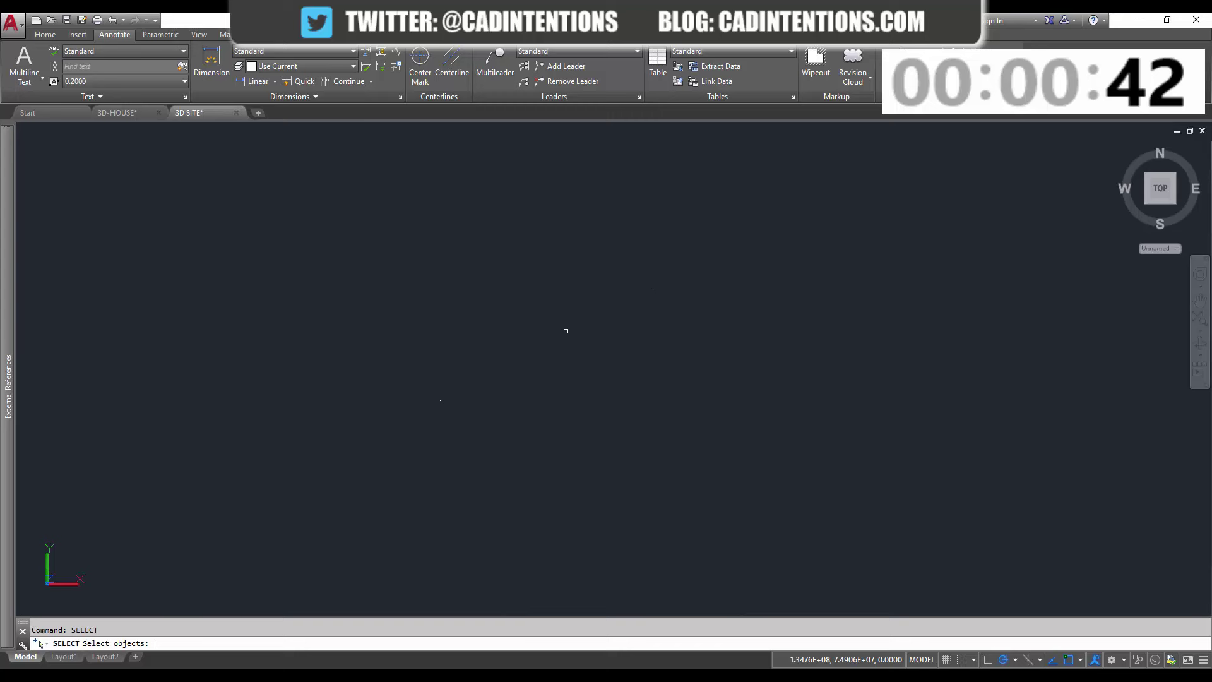
type("ALL")
key("Return")
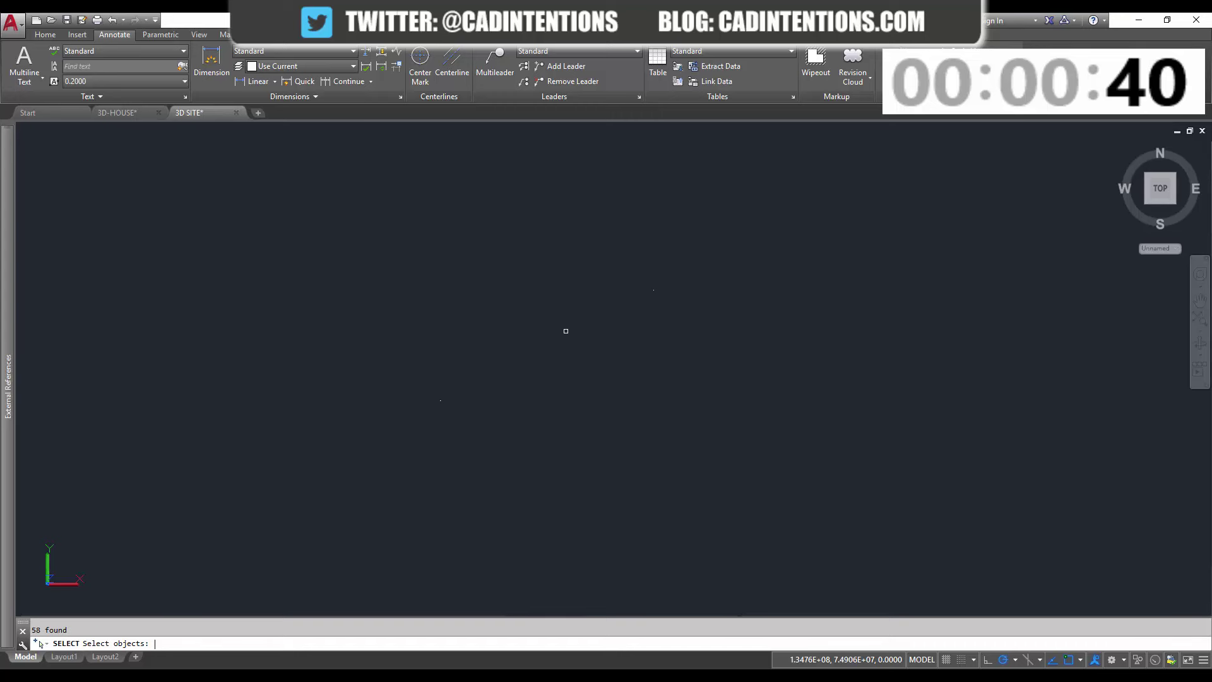
key("Return")
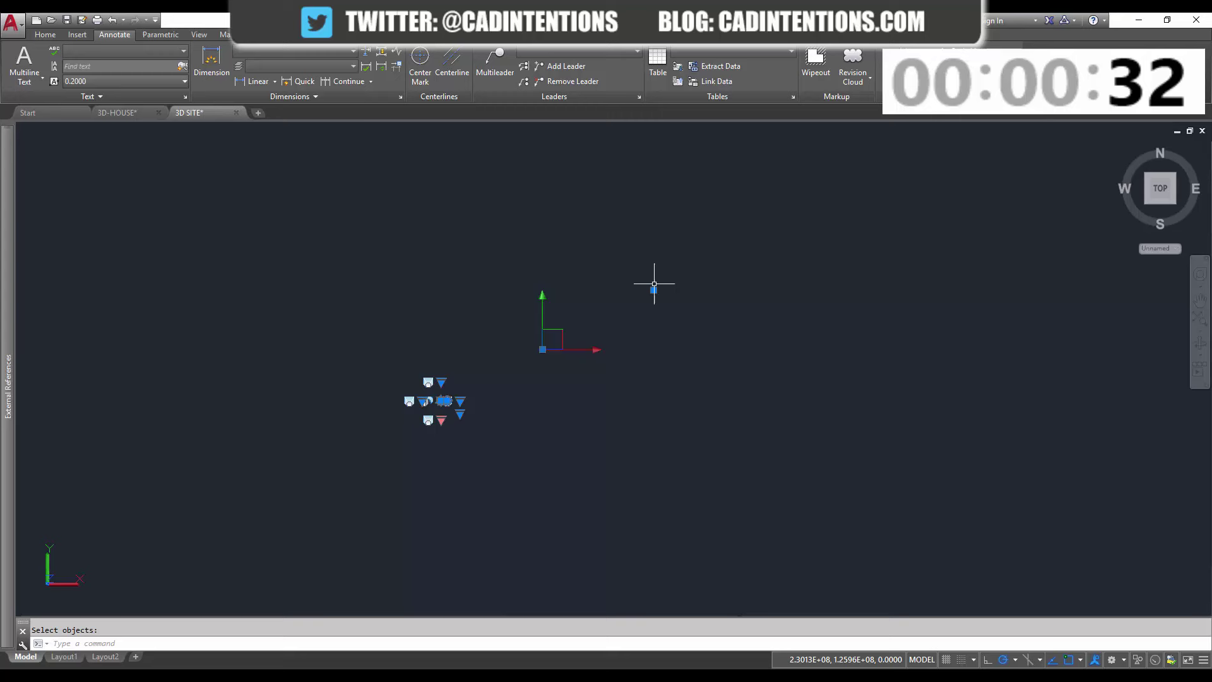
key("Escape")
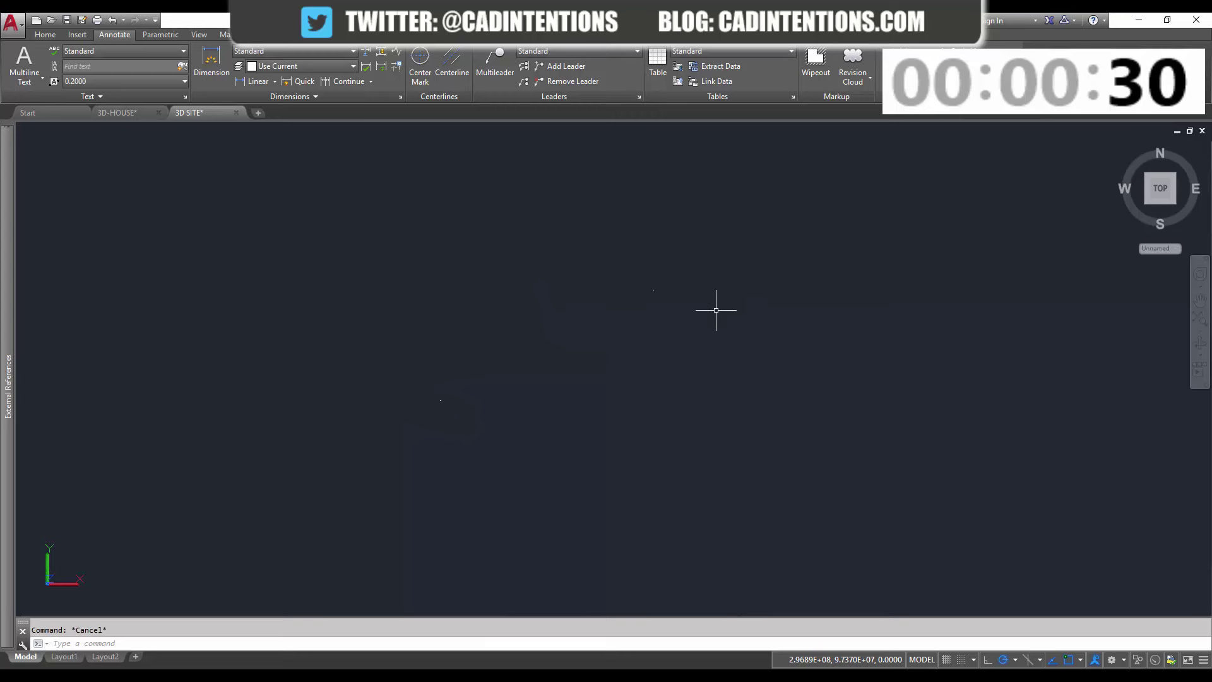
Step: Erase the stray object lying far to the northeast of the site plan
left_click(729, 329)
left_click(617, 256)
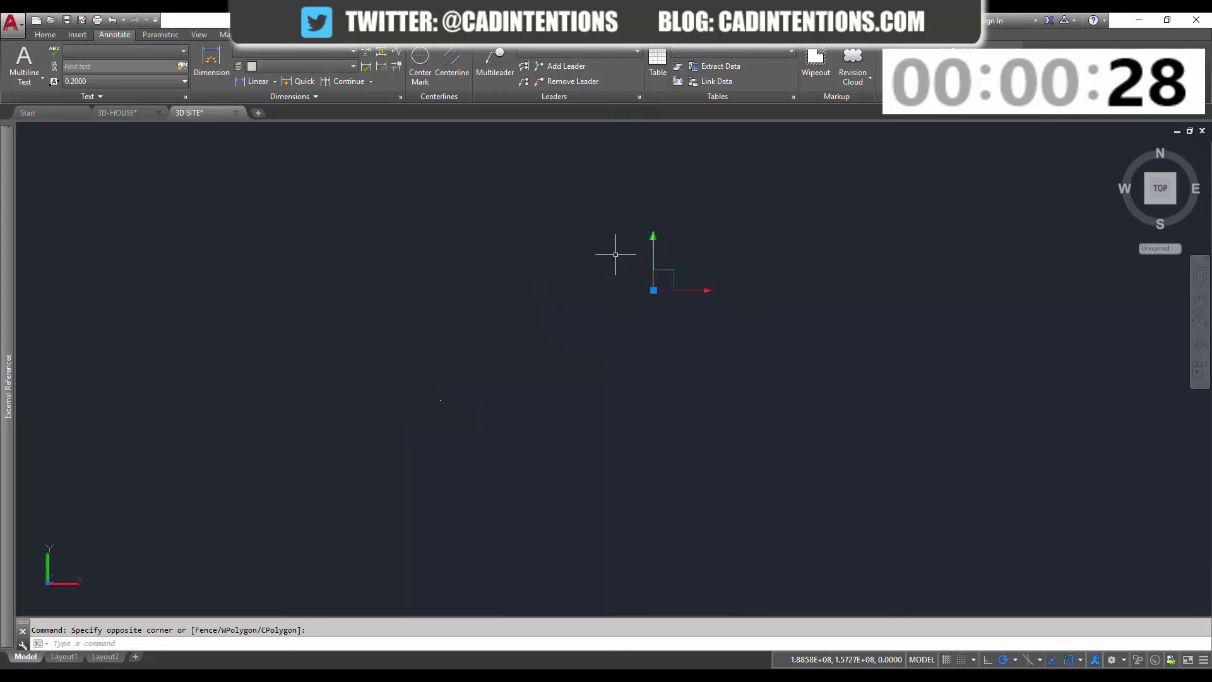
key("Escape")
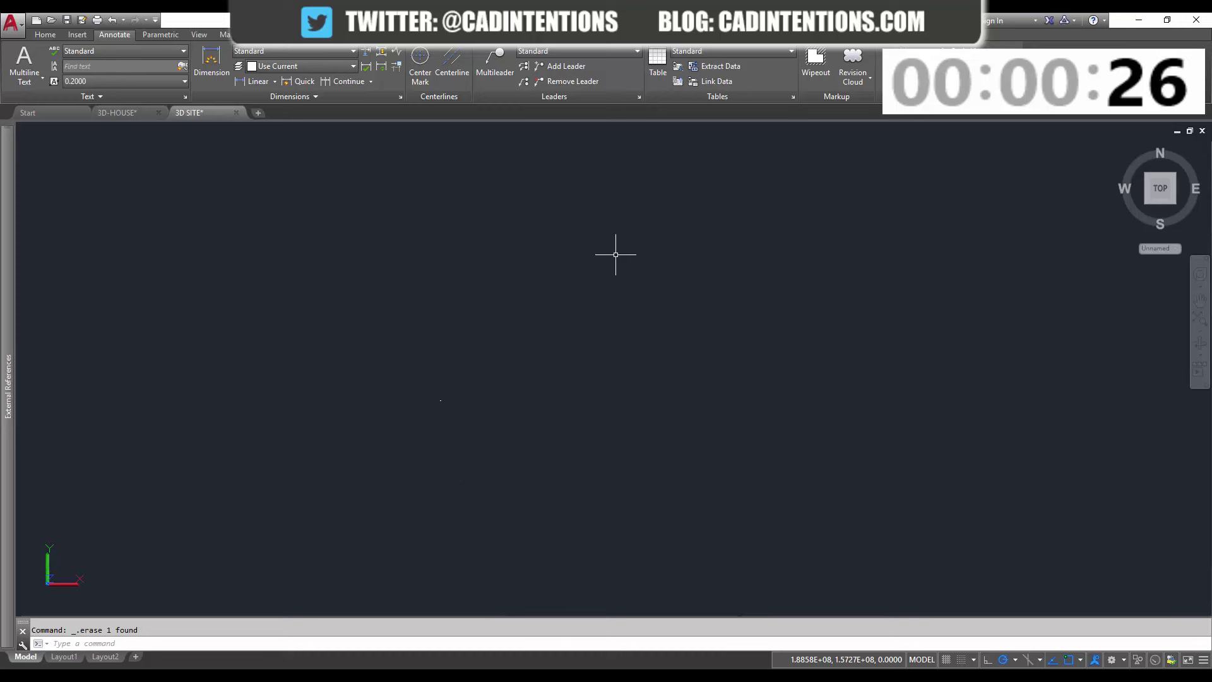
Step: Zoom to the drawing extents to check that the site plan fills the view
type("z")
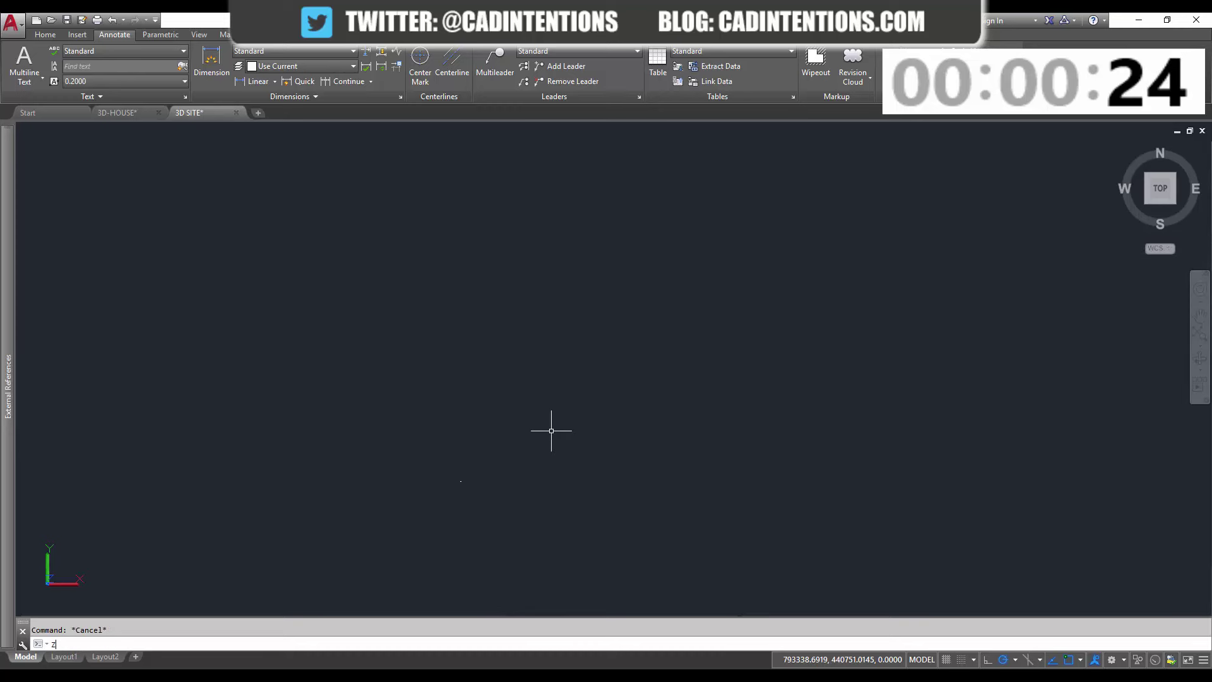
key("Return")
type("e")
key("Return")
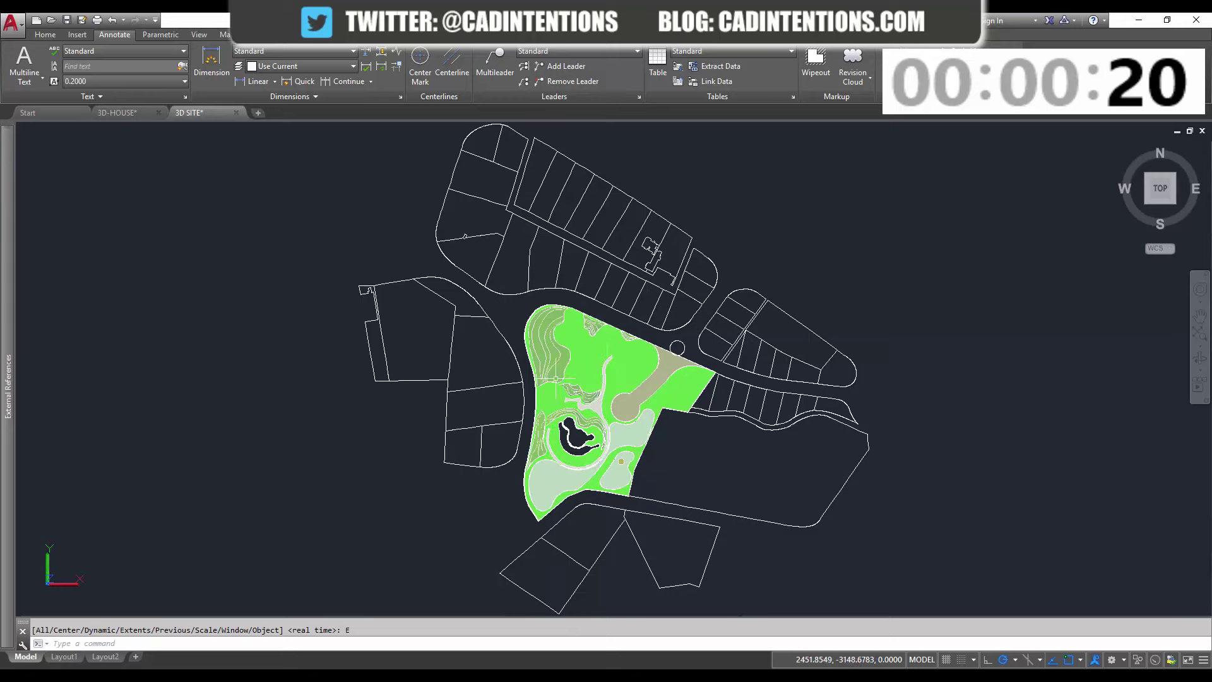
left_click(732, 468)
key("Escape")
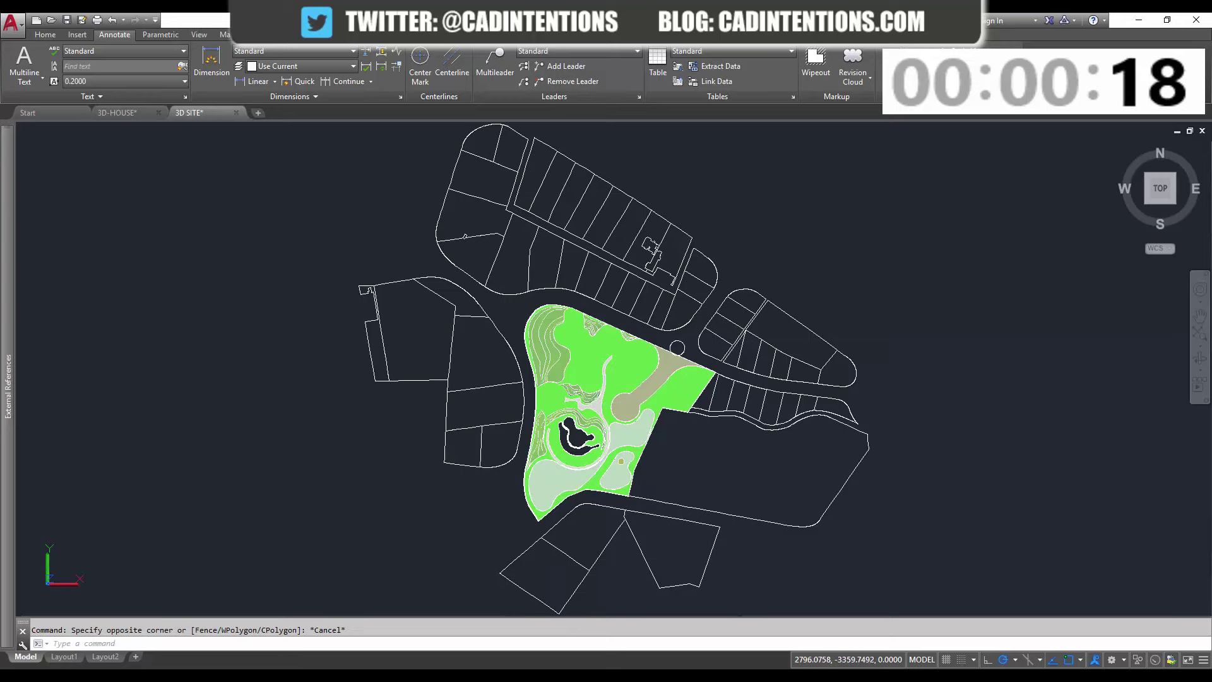